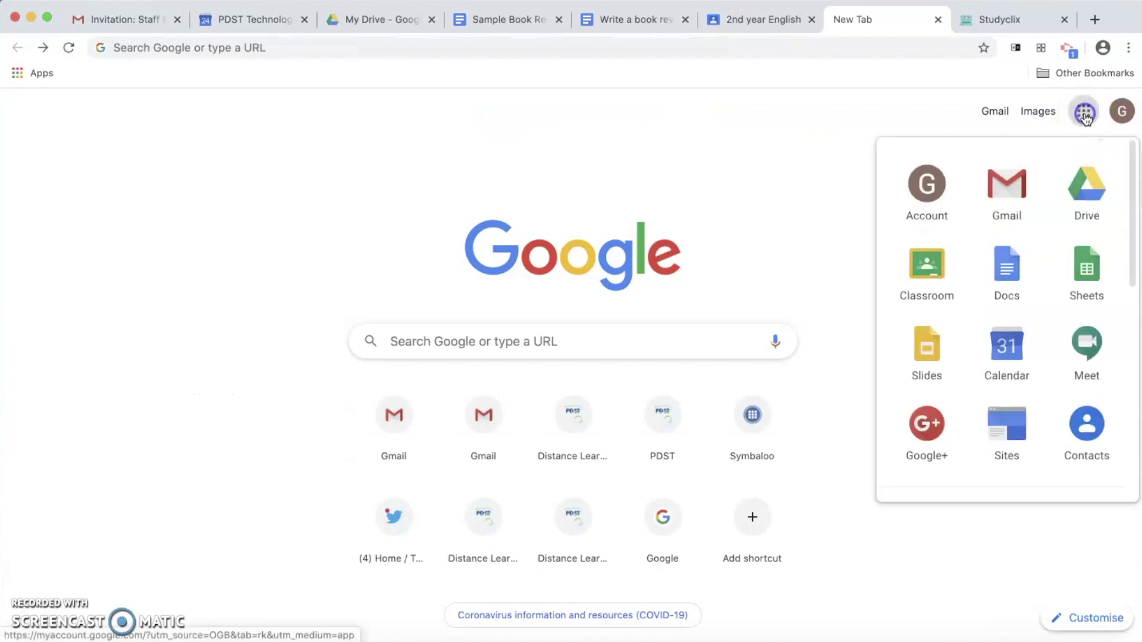
# - Start the 2ndenglishclass meeting in Google Meet and join with the camera turned off
pyautogui.click(1089, 357)
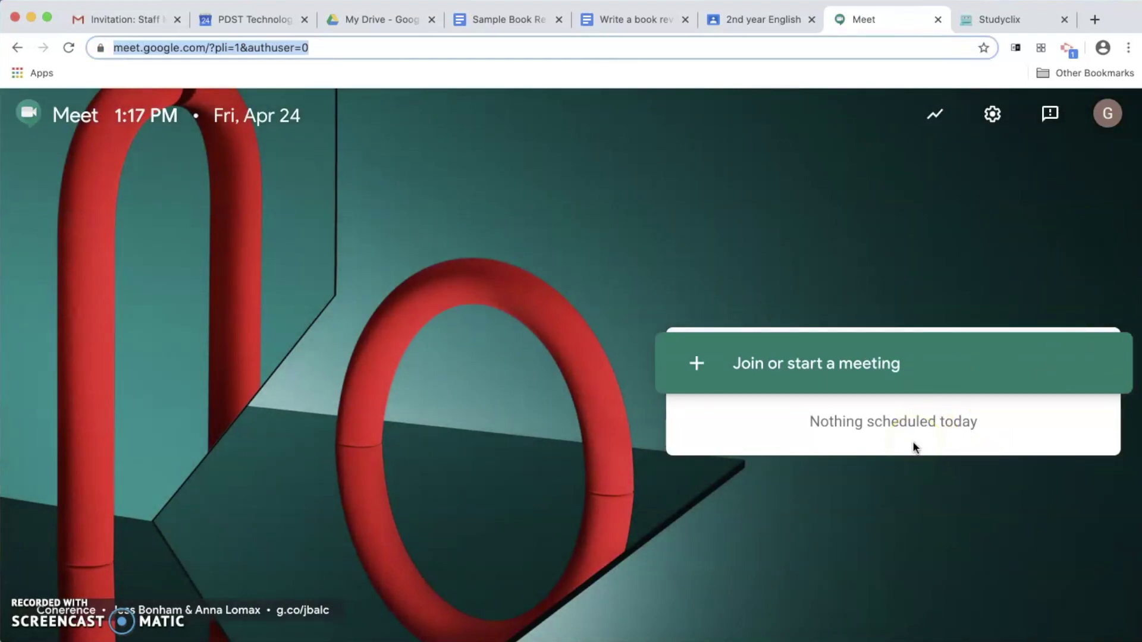
pyautogui.click(827, 364)
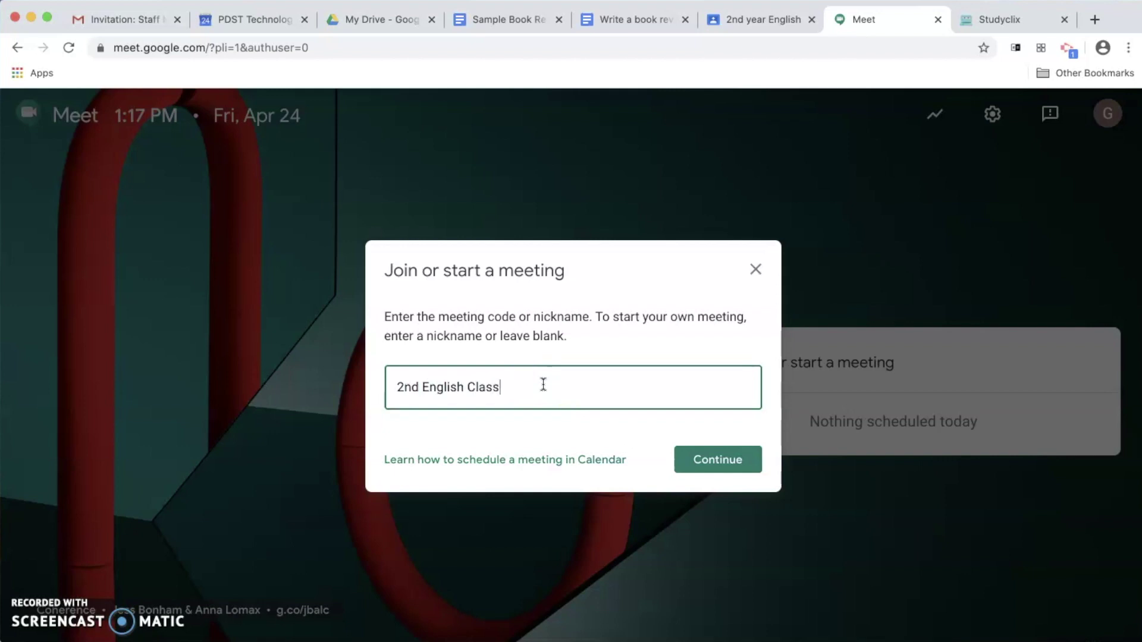
pyautogui.click(718, 461)
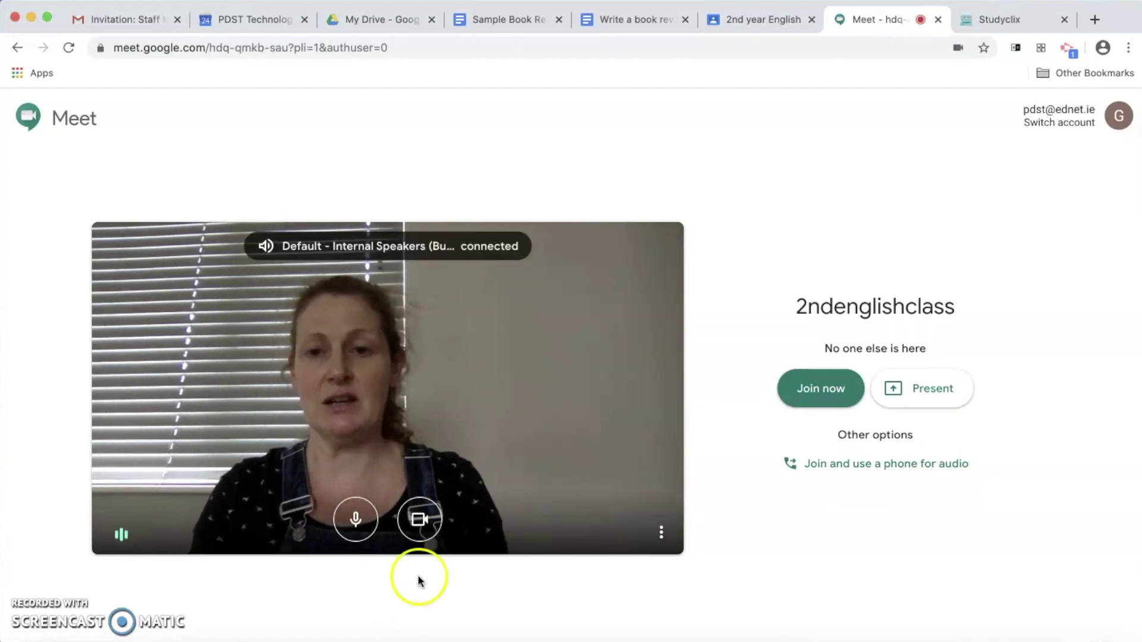
pyautogui.click(419, 521)
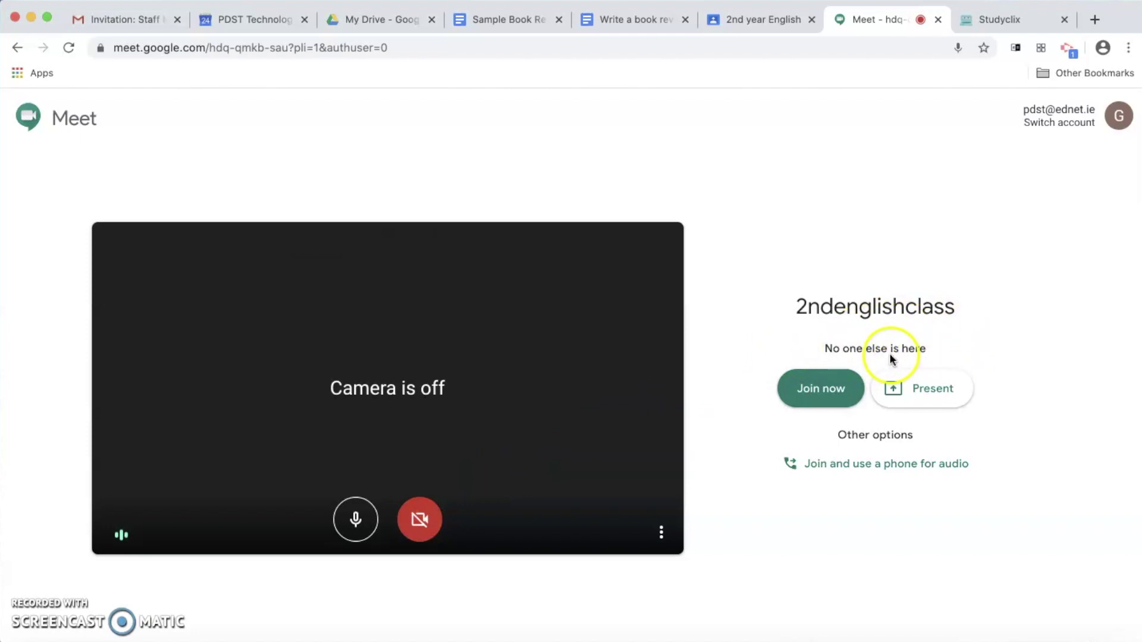
pyautogui.click(830, 392)
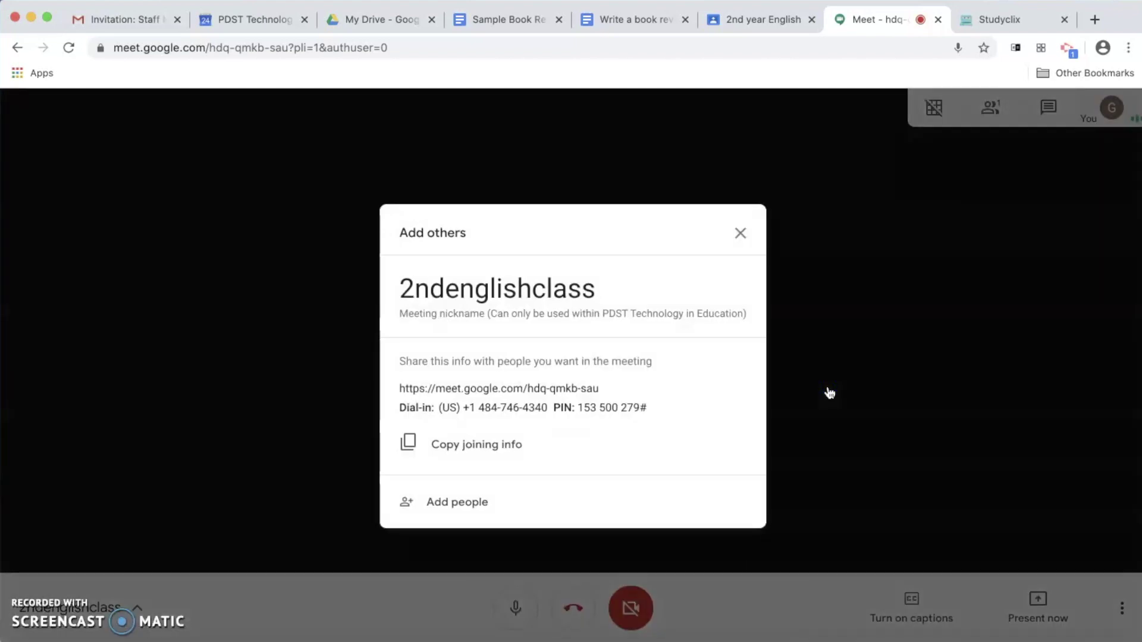
# - Copy the meeting's joining info from the Add others dialog and go to Gmail
pyautogui.click(690, 426)
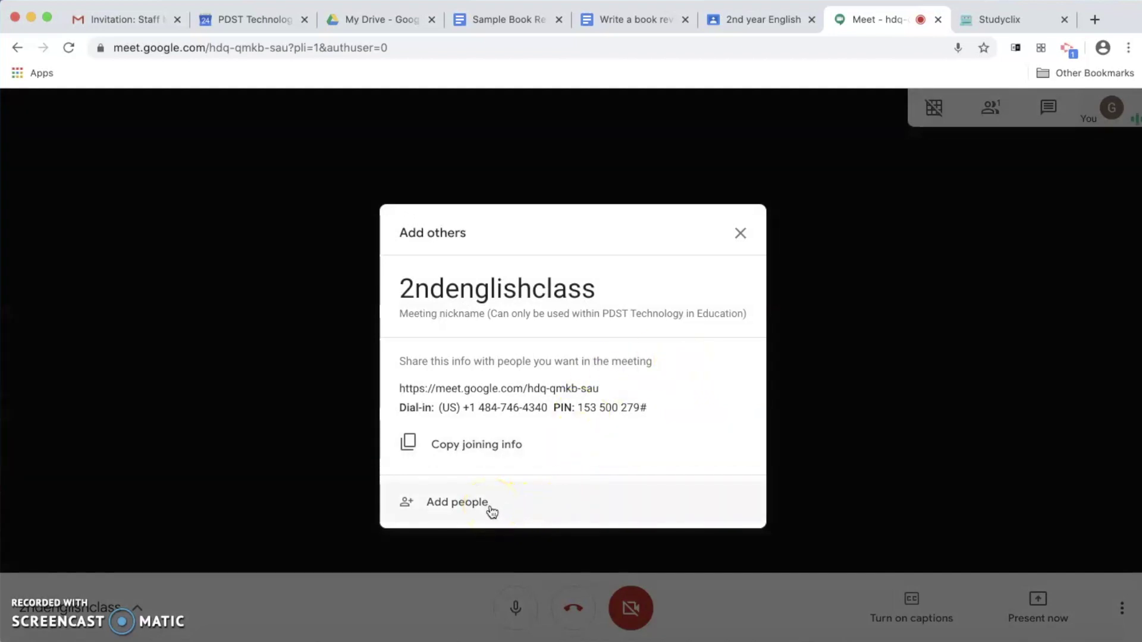
pyautogui.click(510, 453)
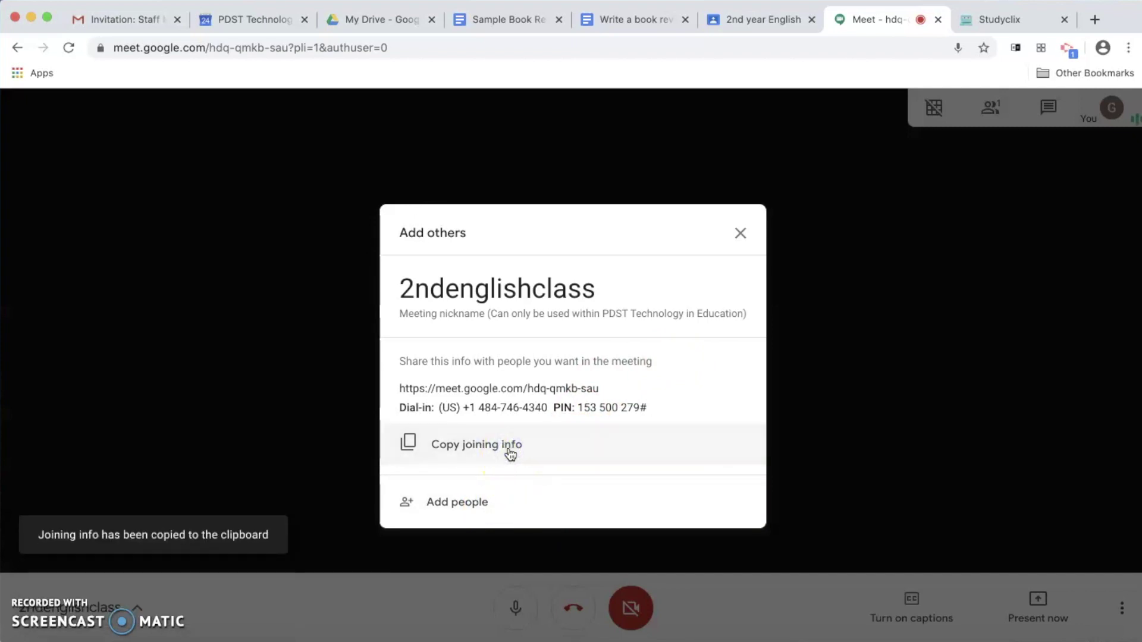
pyautogui.click(119, 18)
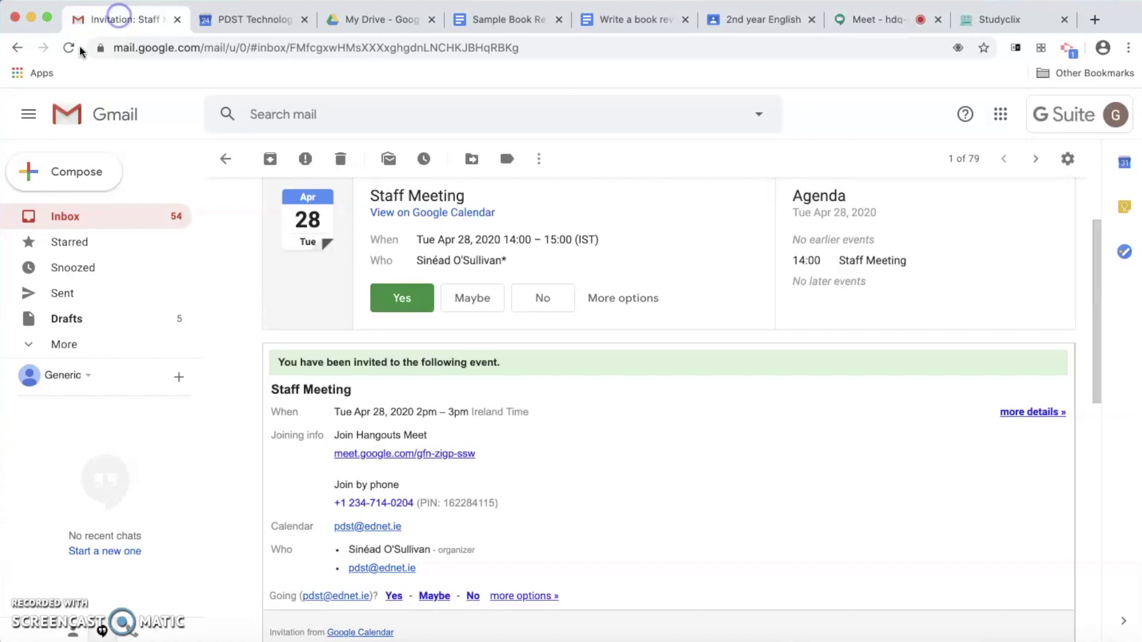
# - Draft a Gmail message with the pasted joining info and subject 'link to meeting'
pyautogui.click(78, 171)
pyautogui.click(810, 367)
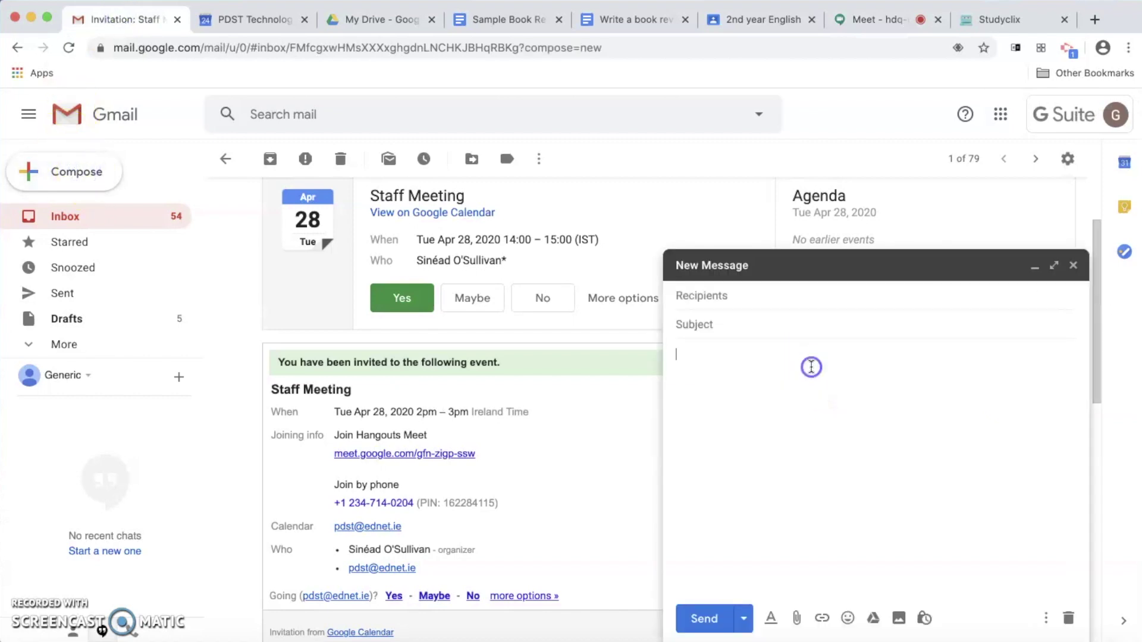
pyautogui.press('super+v')
pyautogui.click(756, 326)
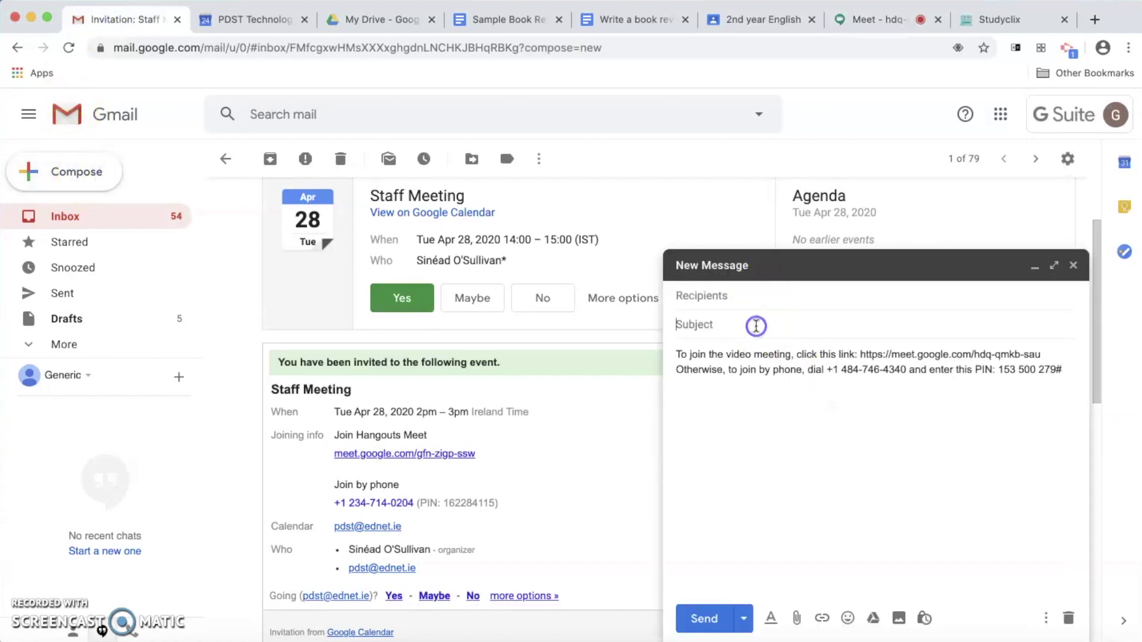
pyautogui.write('link to meeting')
pyautogui.click(748, 298)
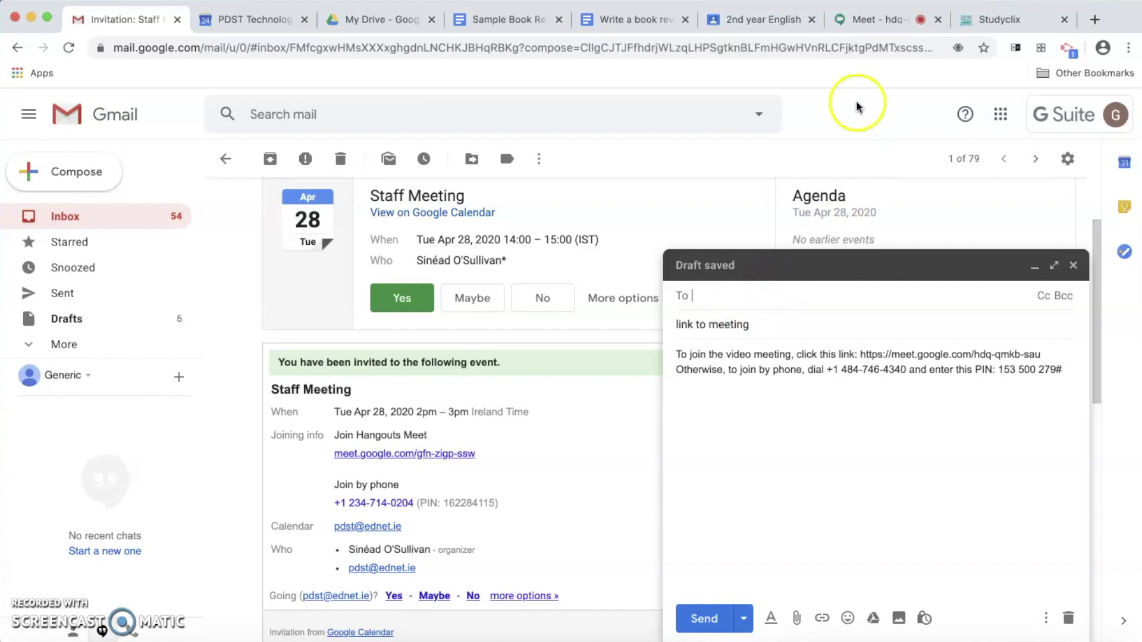
pyautogui.click(880, 22)
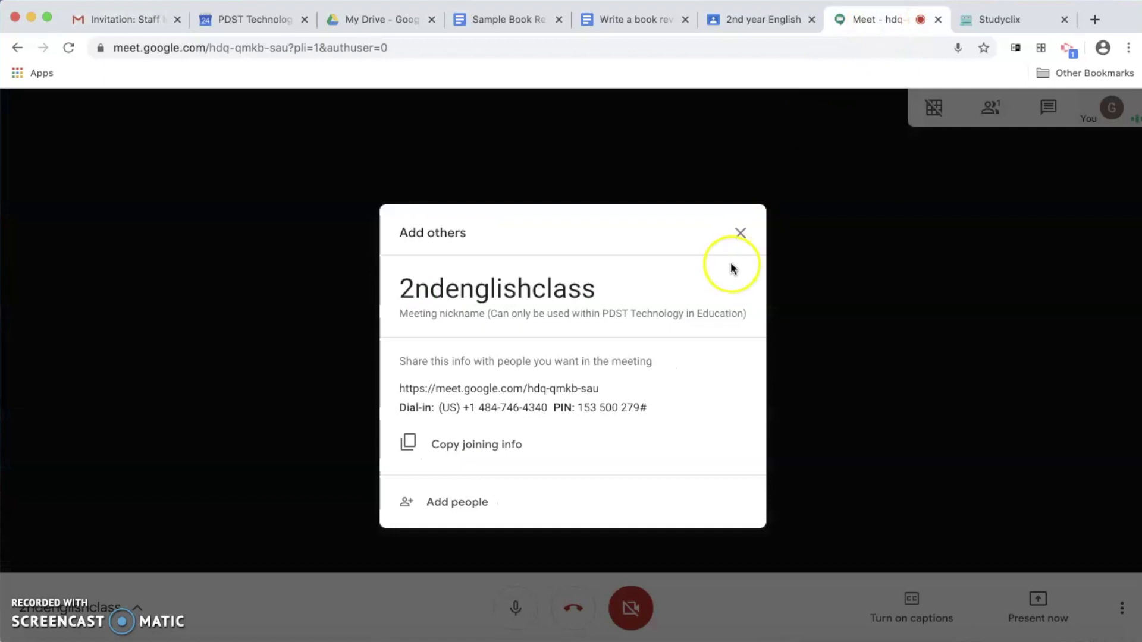
# - Close the sharing details and check the People panel, which lists one participant
pyautogui.click(740, 233)
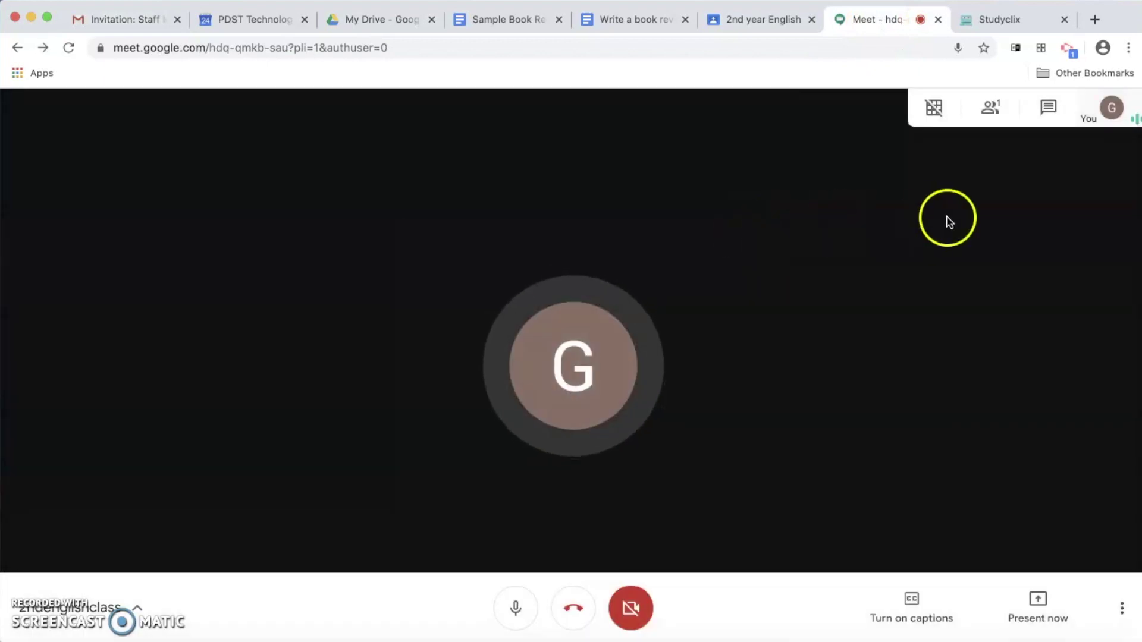
pyautogui.click(992, 118)
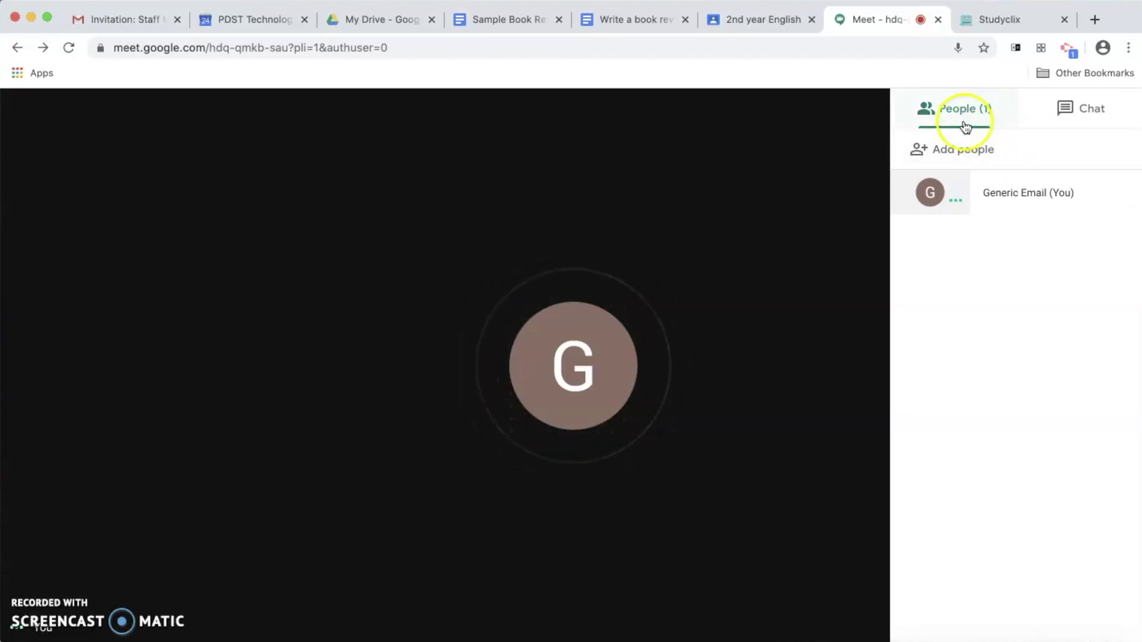
pyautogui.click(846, 212)
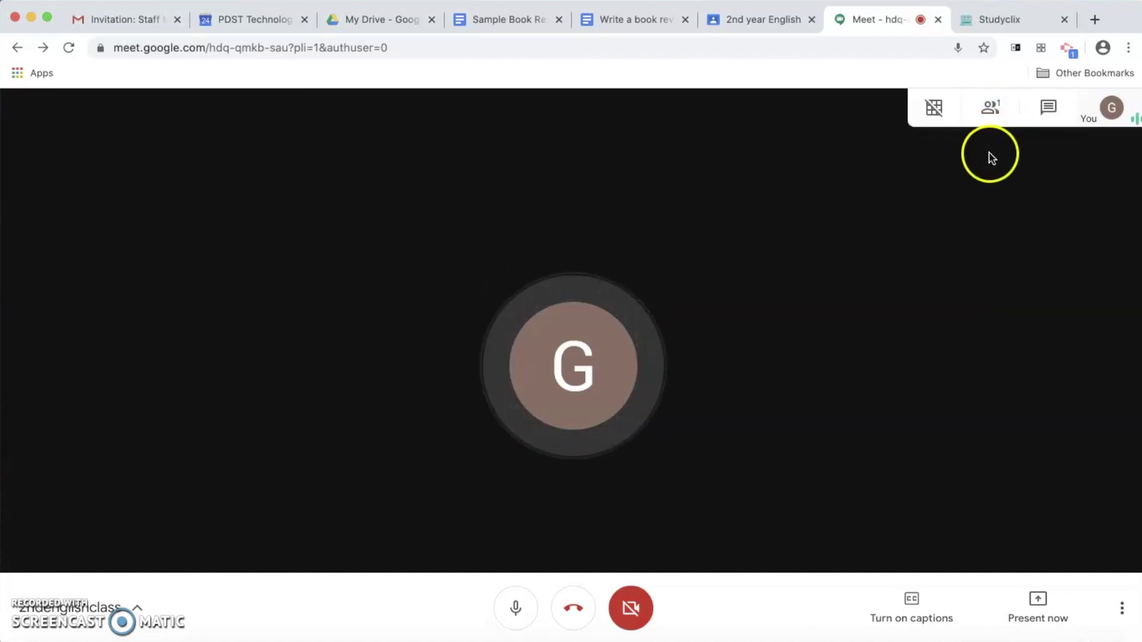
pyautogui.click(989, 109)
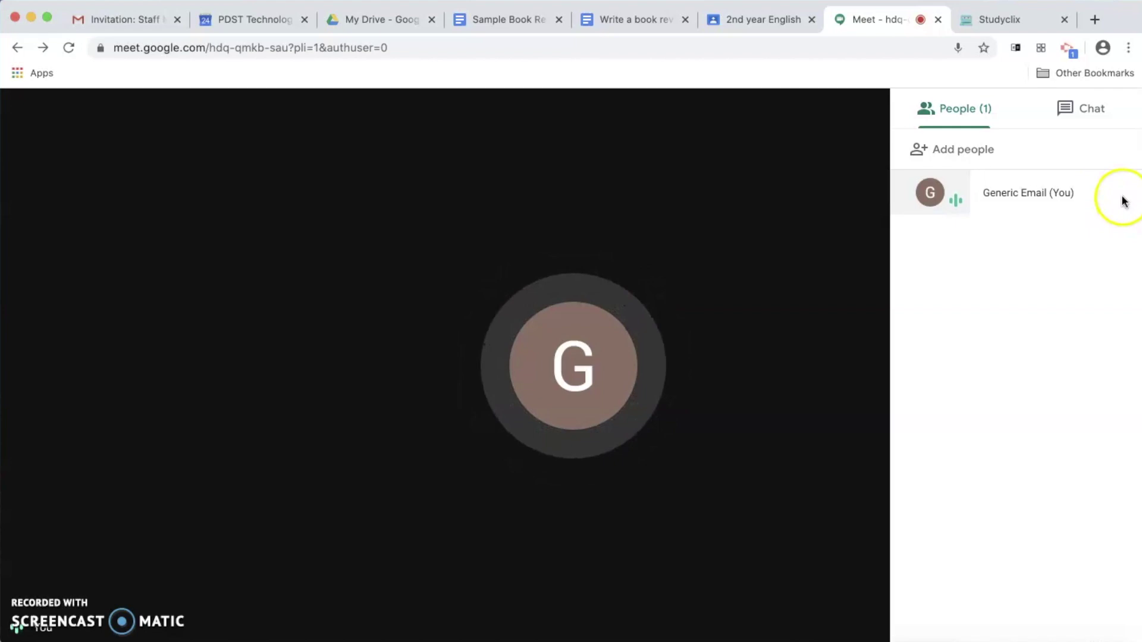
pyautogui.click(834, 253)
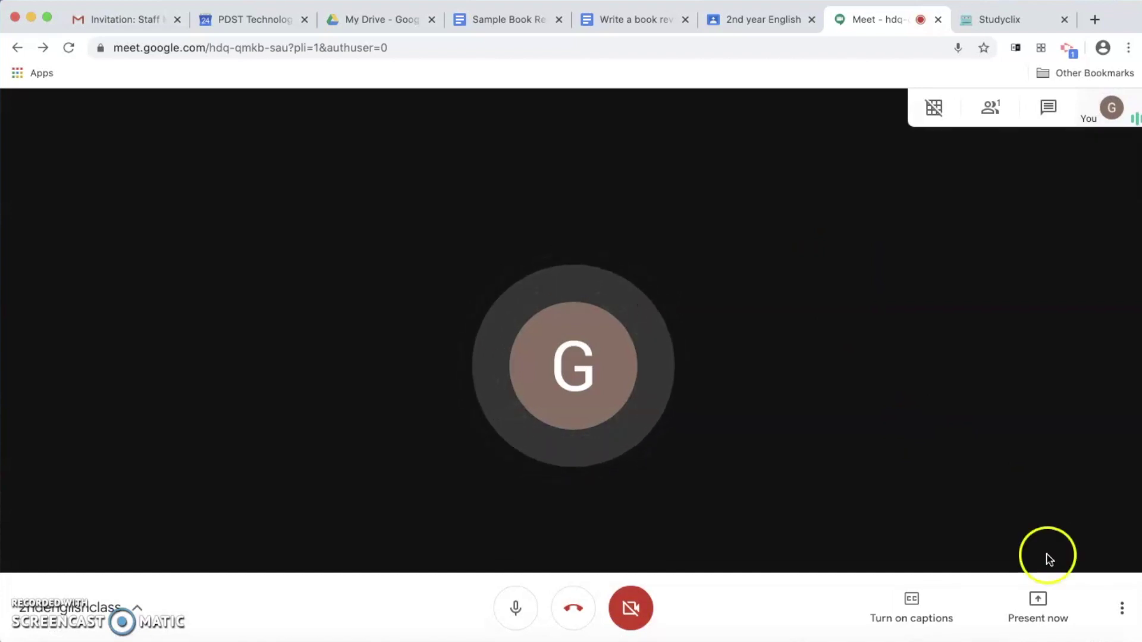
# - Present your entire screen to the meeting using Present now
pyautogui.click(1047, 619)
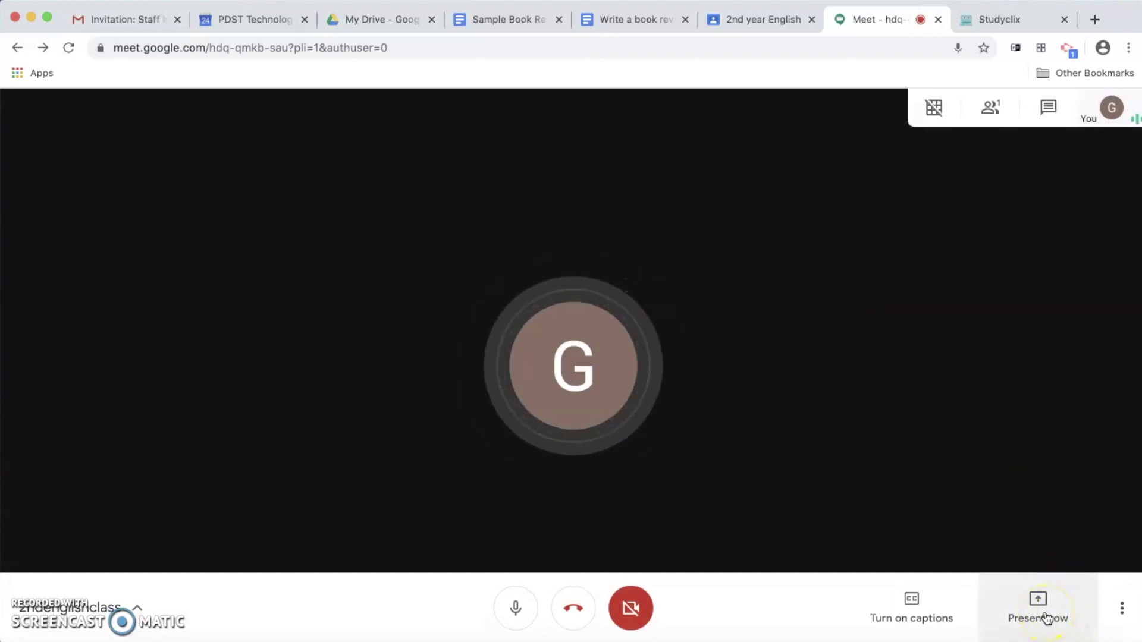
pyautogui.click(1047, 619)
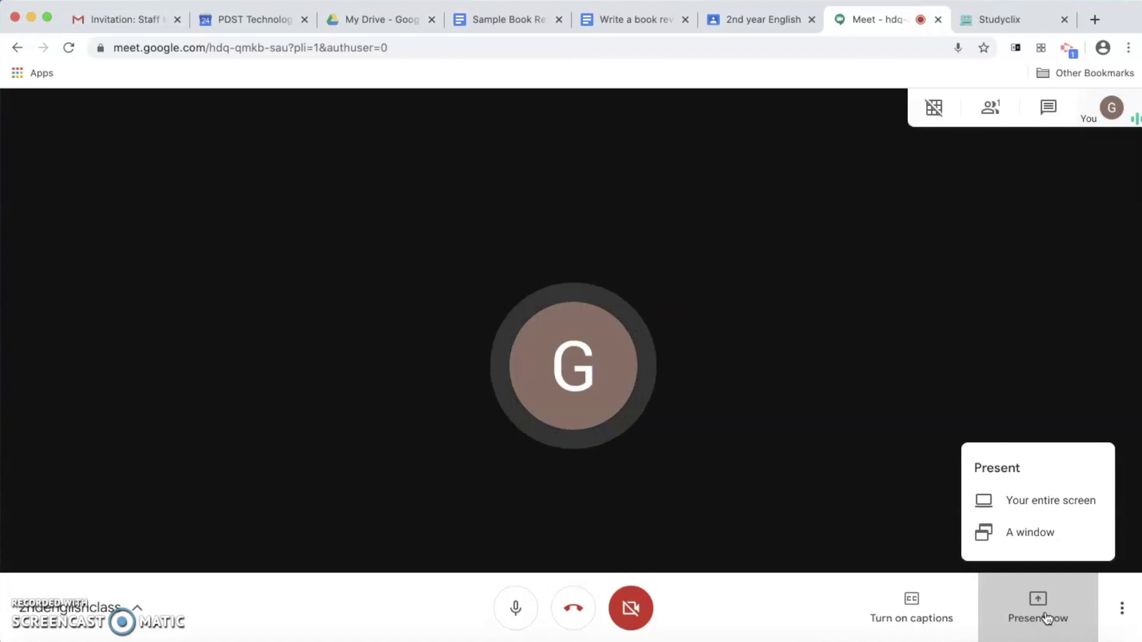
pyautogui.click(1077, 505)
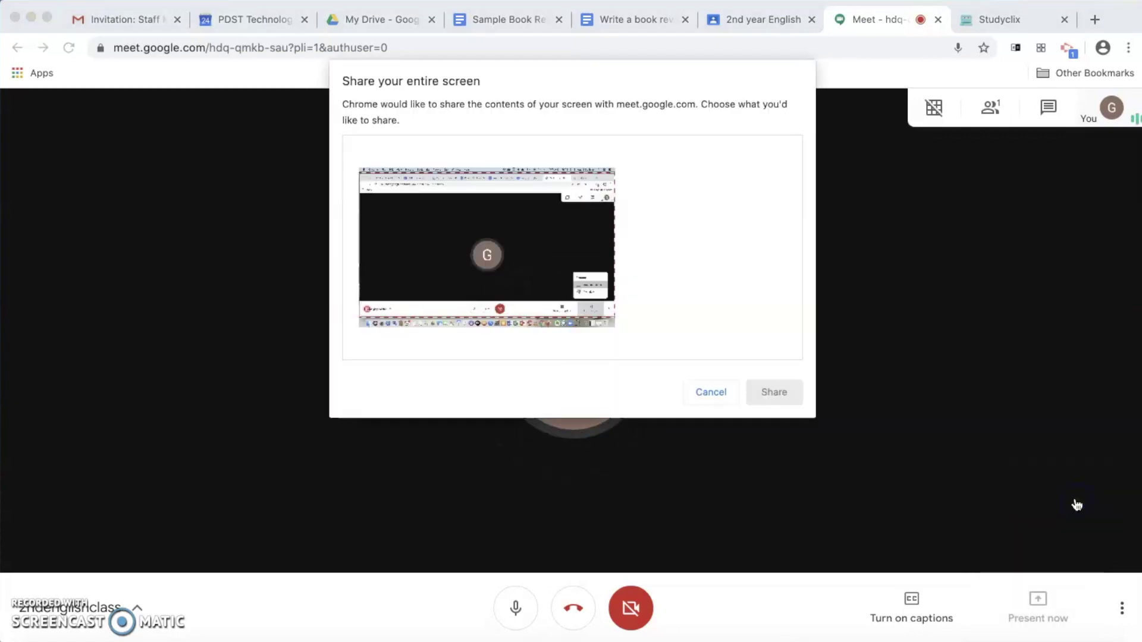
pyautogui.click(563, 256)
pyautogui.click(777, 393)
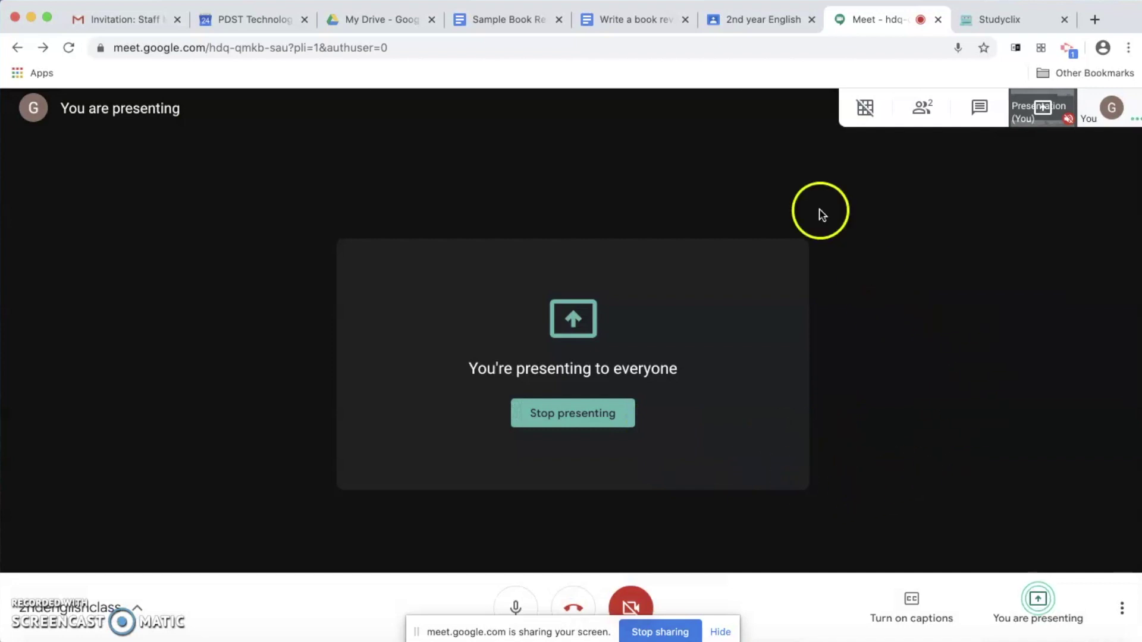
# - Show the 2nd year English class stream and open the Write a book review attachment
pyautogui.click(755, 19)
pyautogui.scroll(-2, 760, 492)
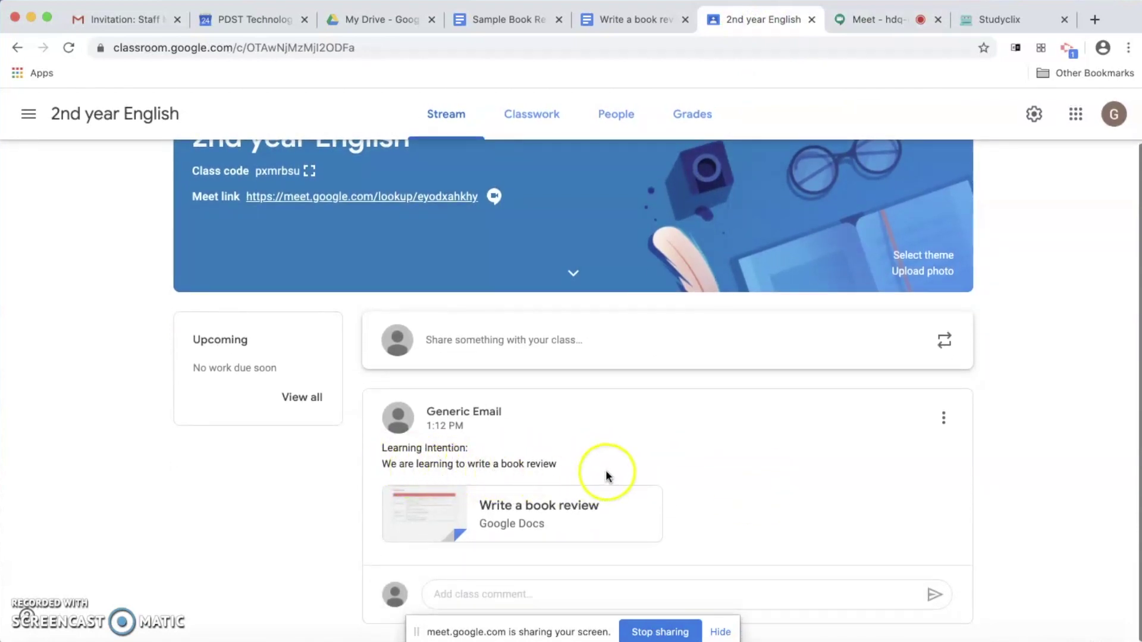
pyautogui.click(432, 519)
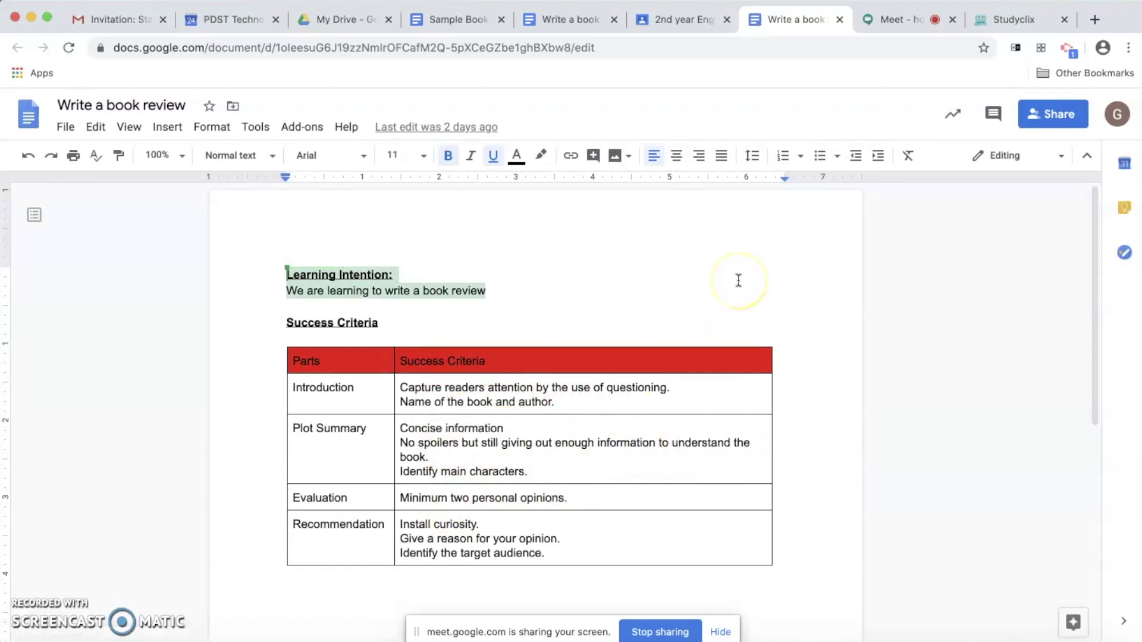
pyautogui.click(840, 20)
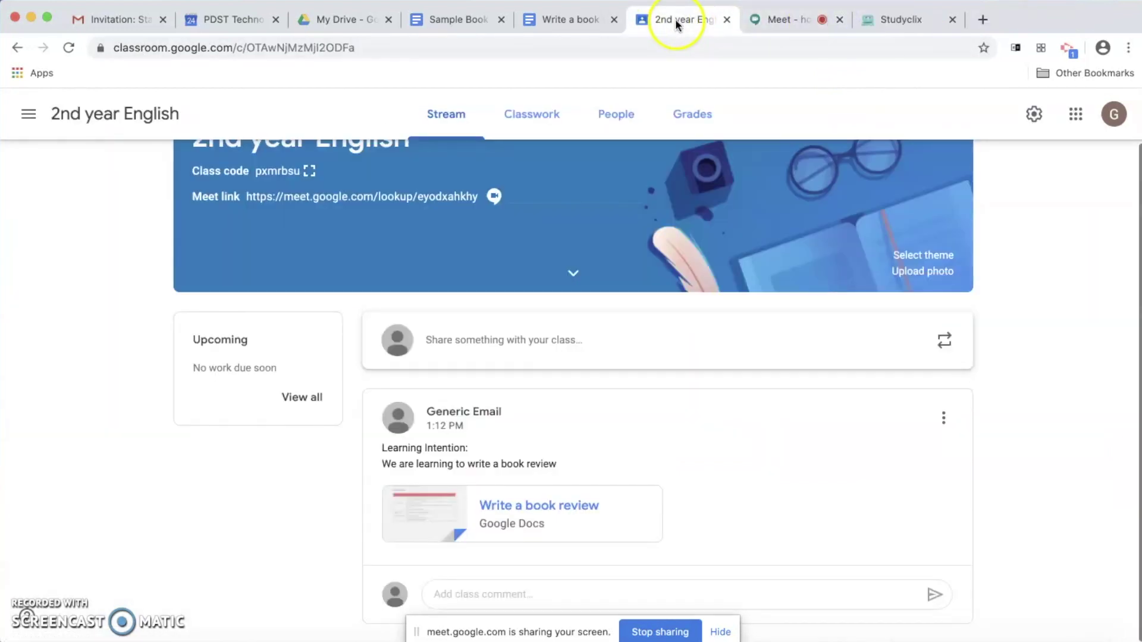
# - Display the Write a book review and Sample Book Review documents, then the Studyclix homepage
pyautogui.click(565, 19)
pyautogui.click(554, 22)
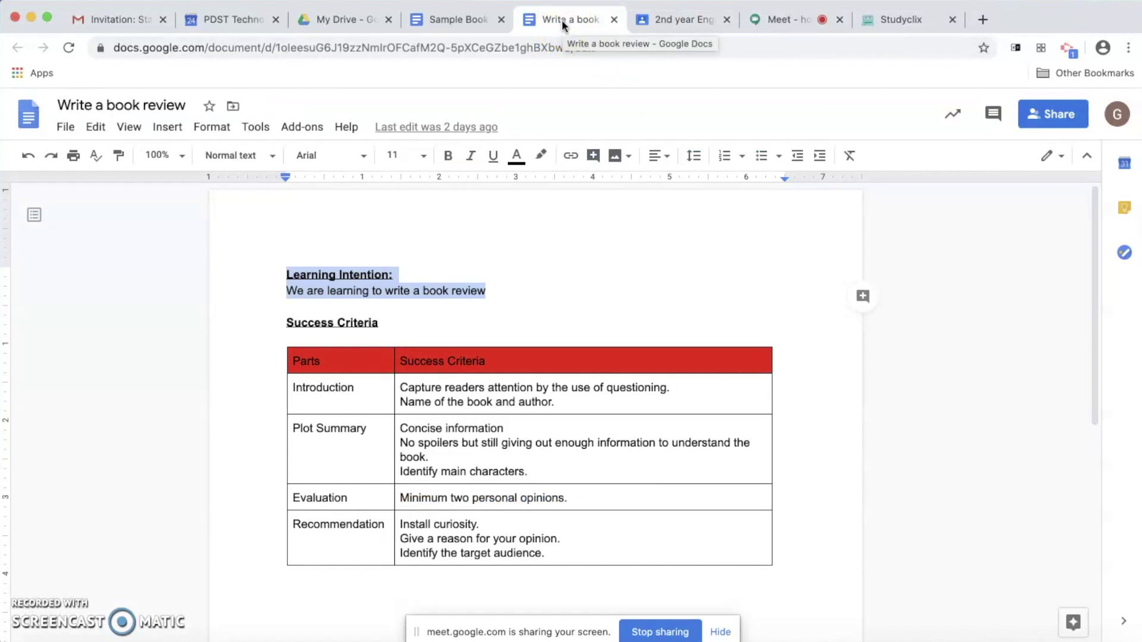
pyautogui.click(465, 18)
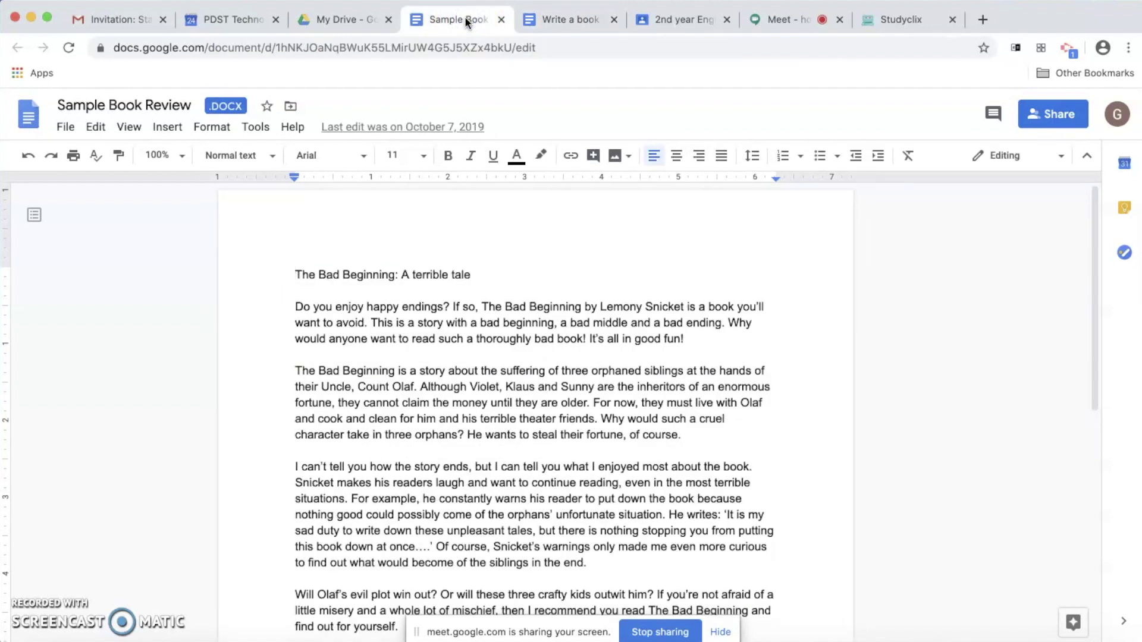
pyautogui.click(572, 20)
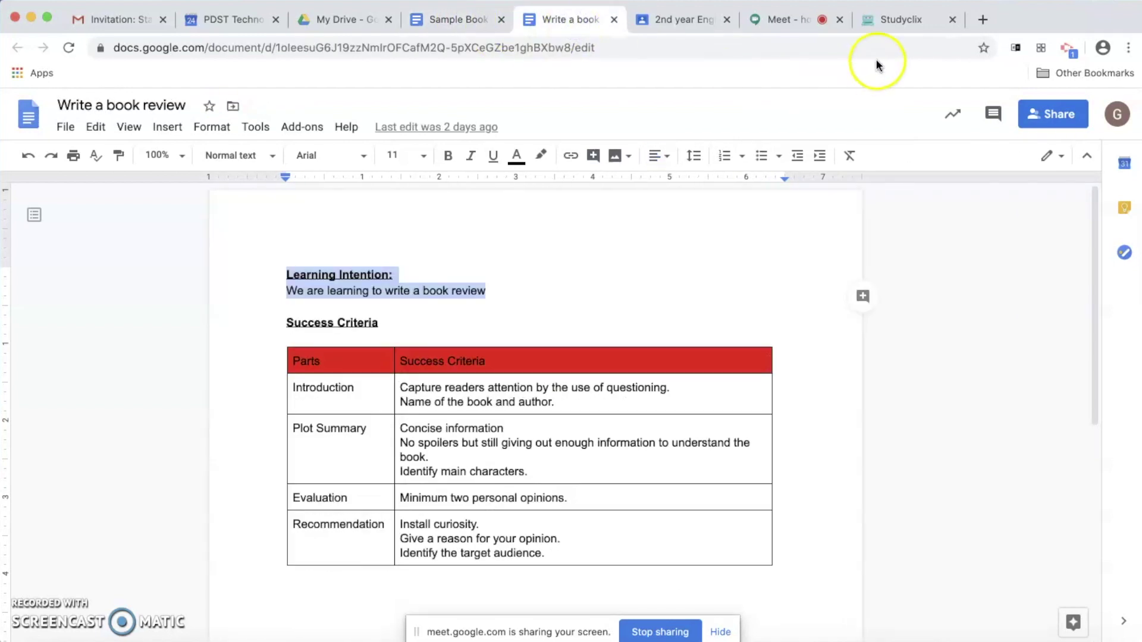
pyautogui.click(897, 21)
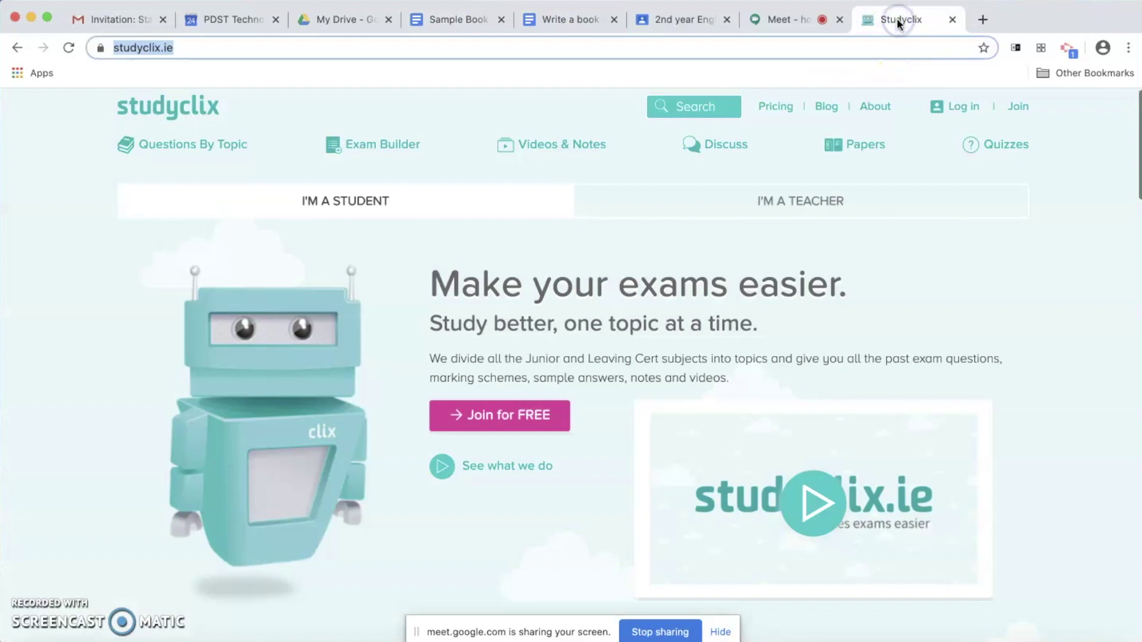
# - Return to the Meet call and stop presenting the screen
pyautogui.click(578, 105)
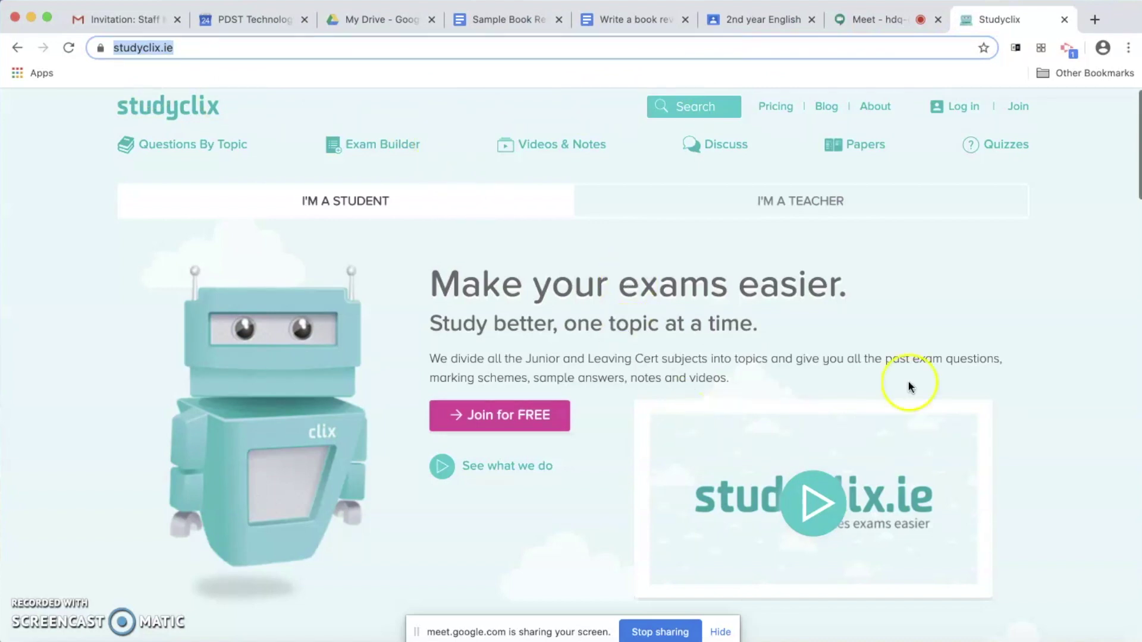
pyautogui.click(877, 19)
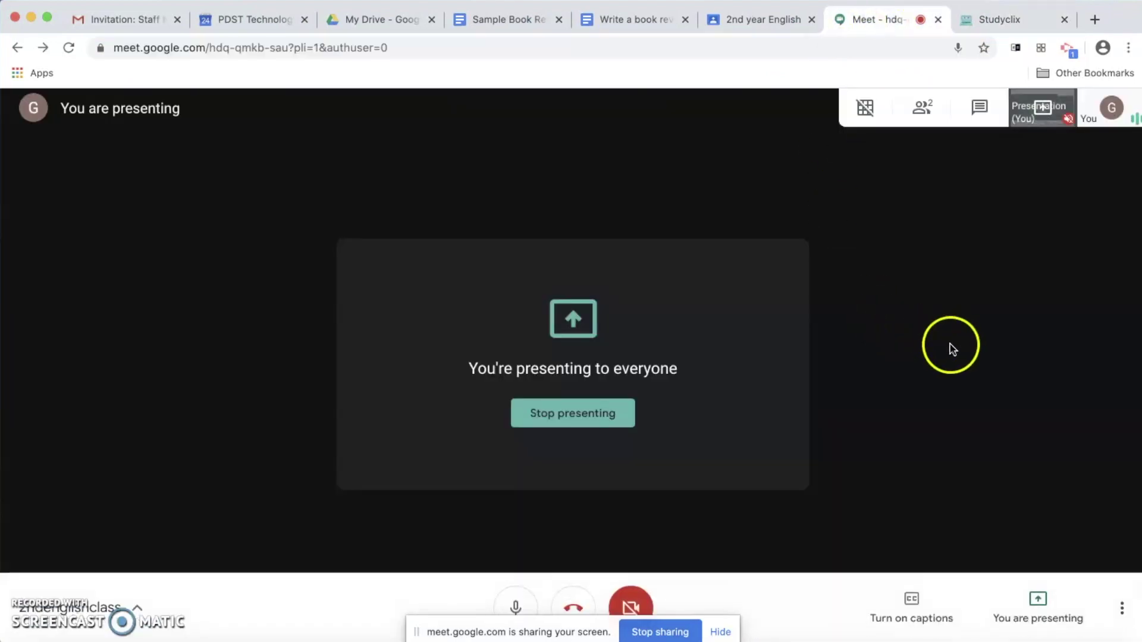
pyautogui.click(674, 633)
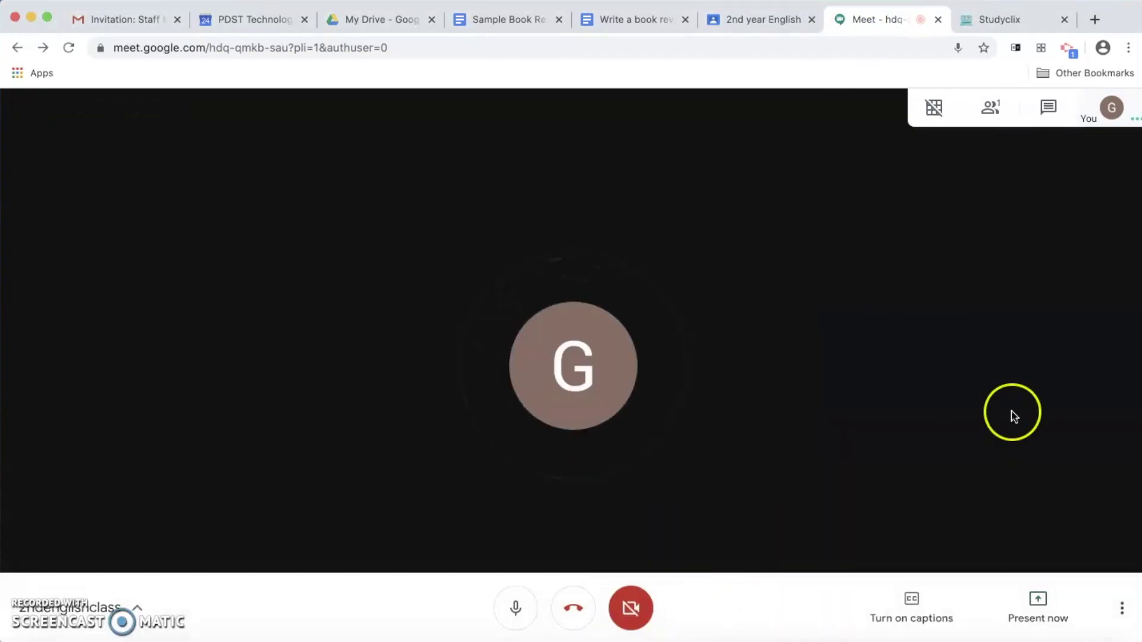